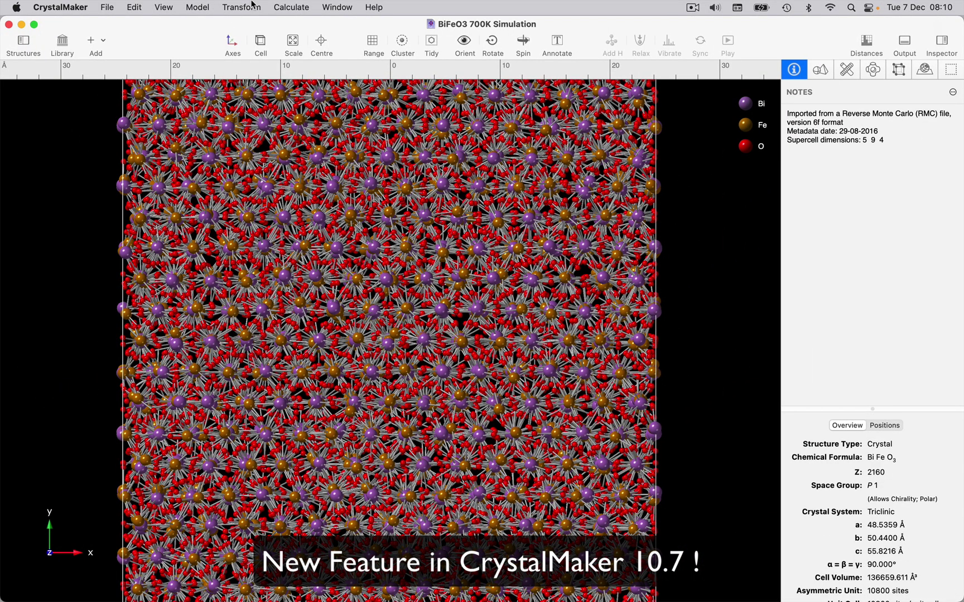
Step: Open the Distance Explorer for BiFeO3 and show its pair distribution function D(r) over 0–10 Å
click(287, 7)
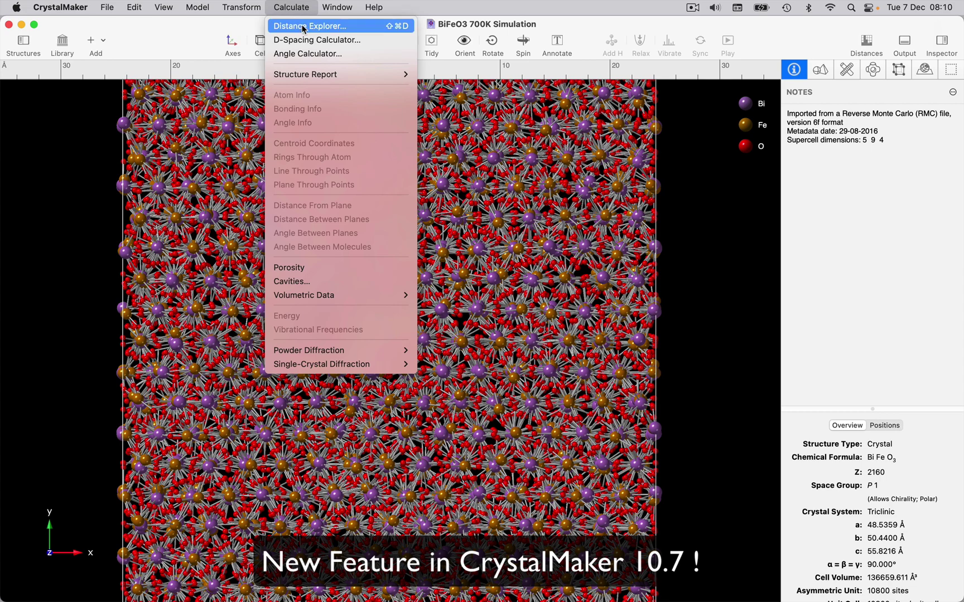
click(299, 6)
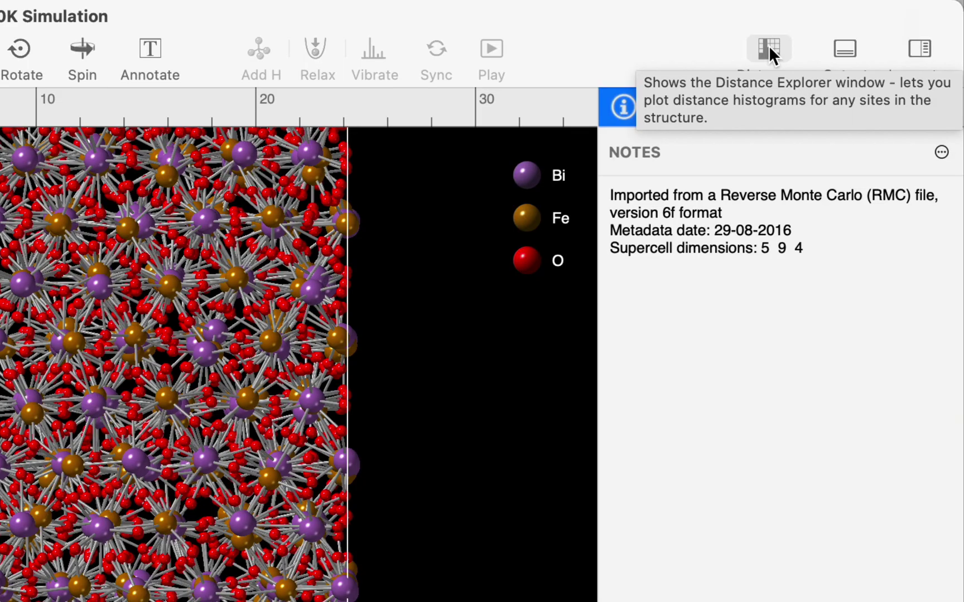
click(769, 45)
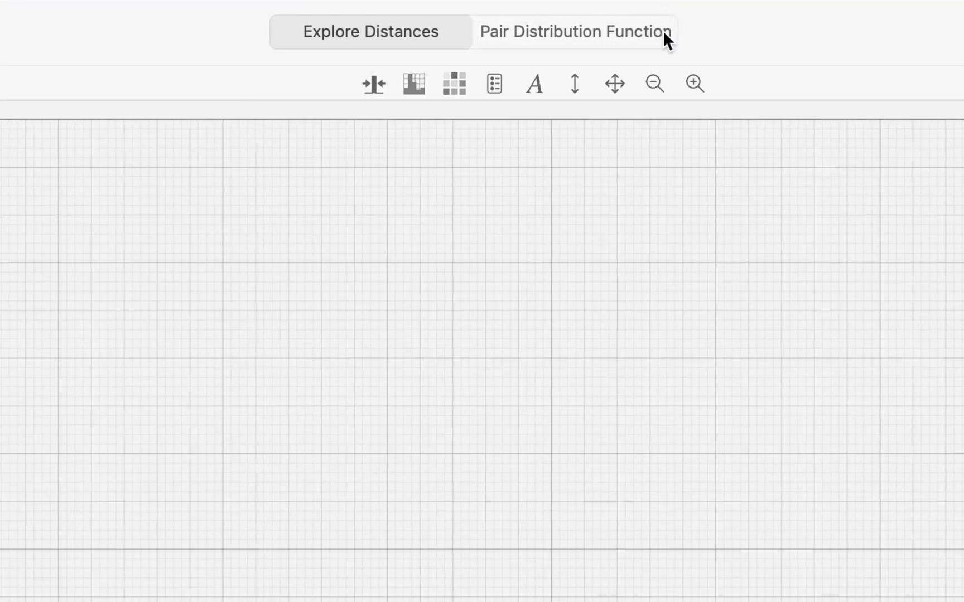
click(664, 33)
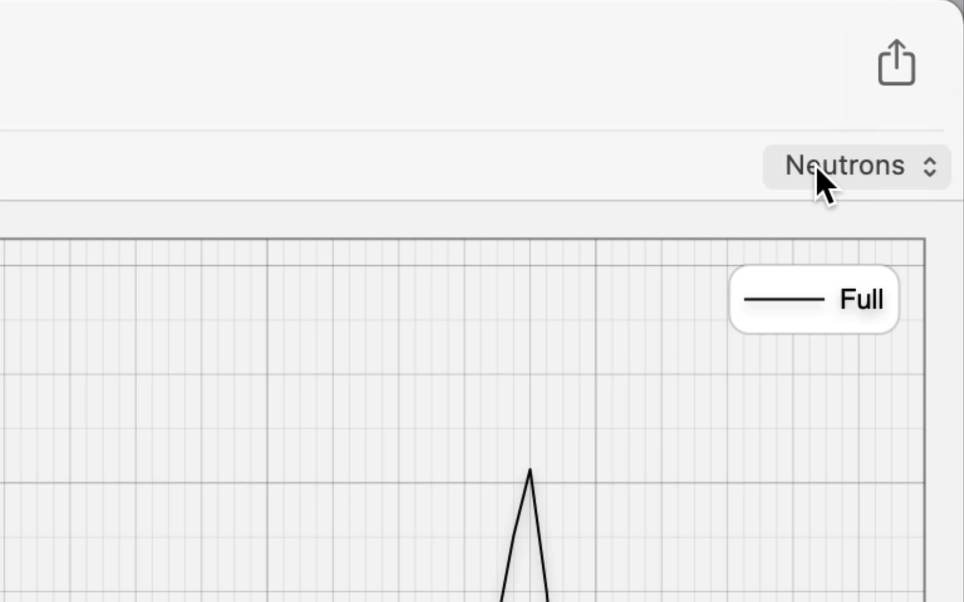
click(820, 176)
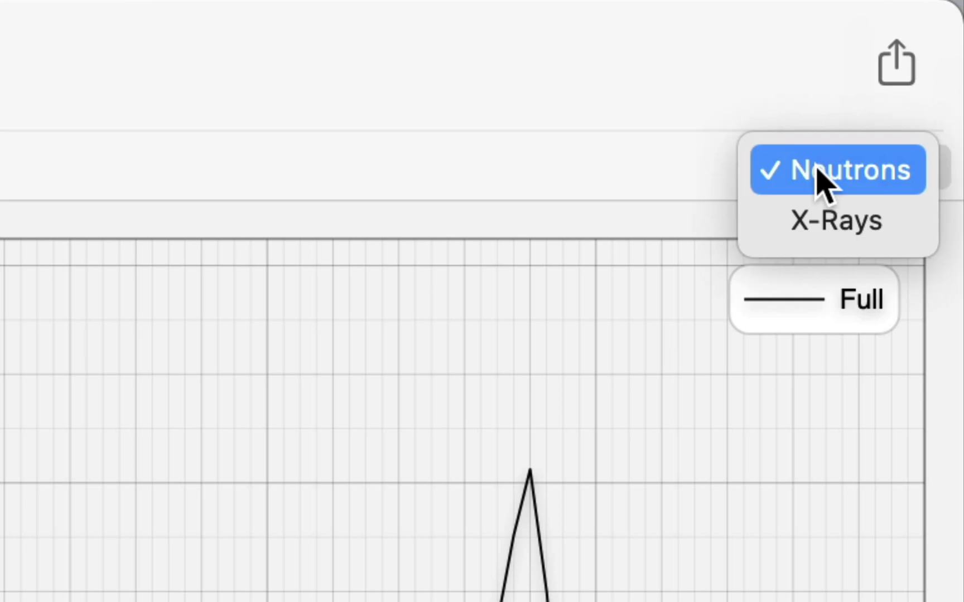
click(835, 222)
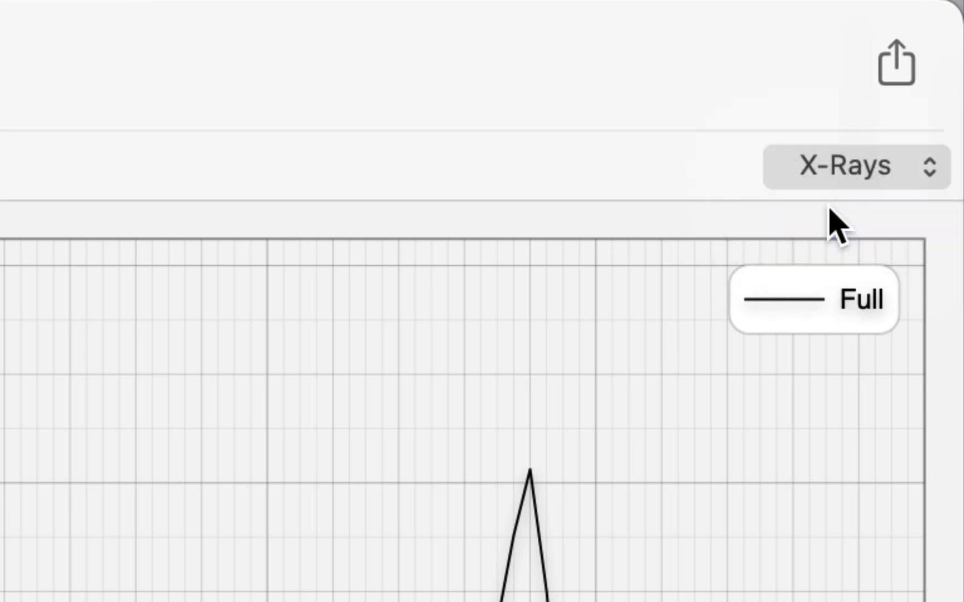
click(854, 172)
click(855, 124)
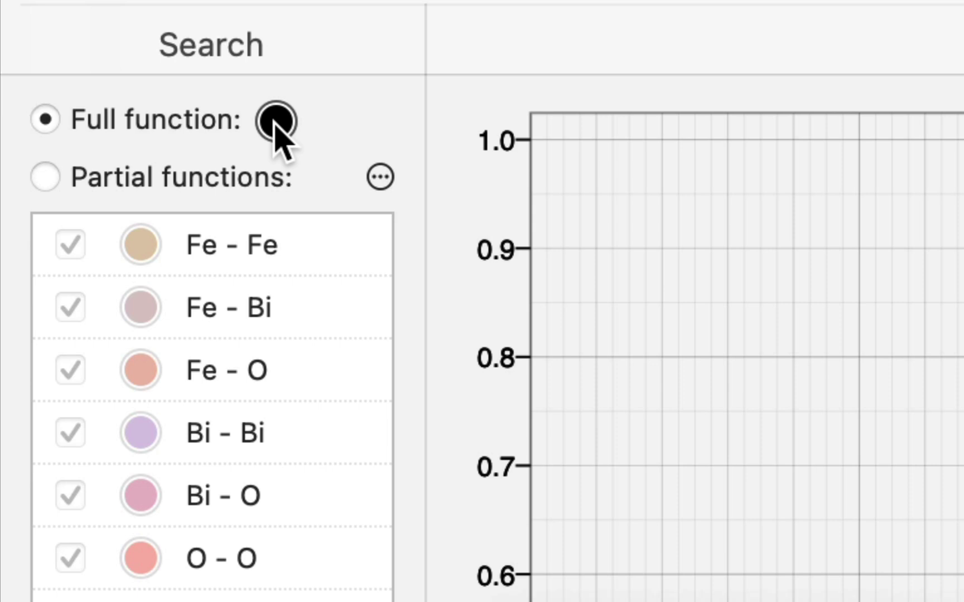
Step: Colour the full-function D(r) curve red
click(275, 124)
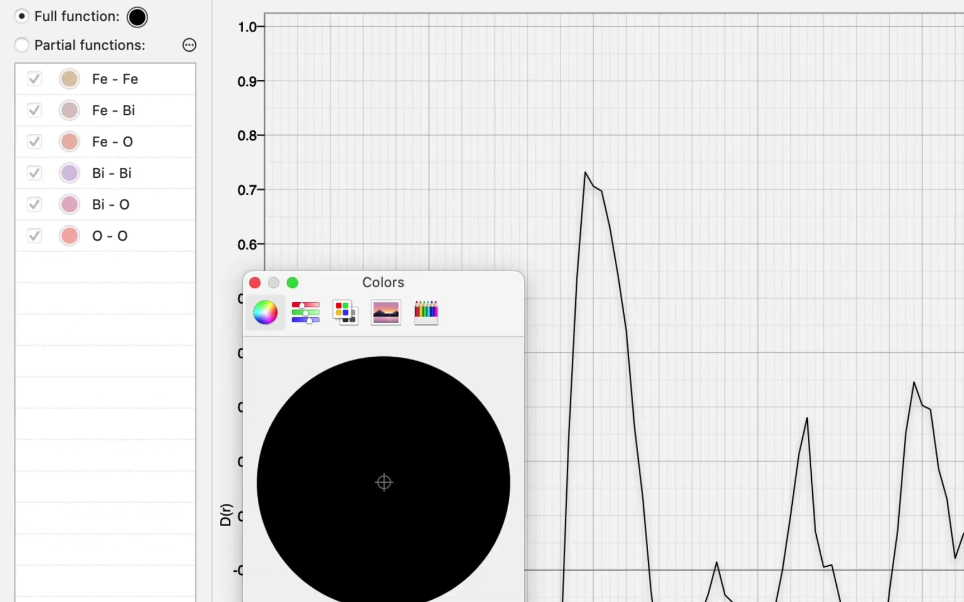
click(494, 479)
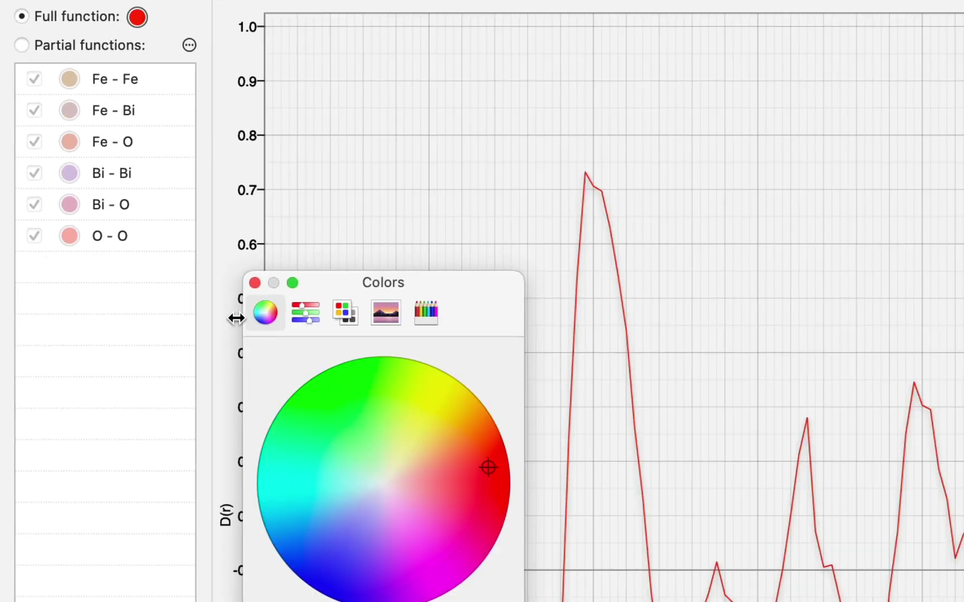
click(254, 283)
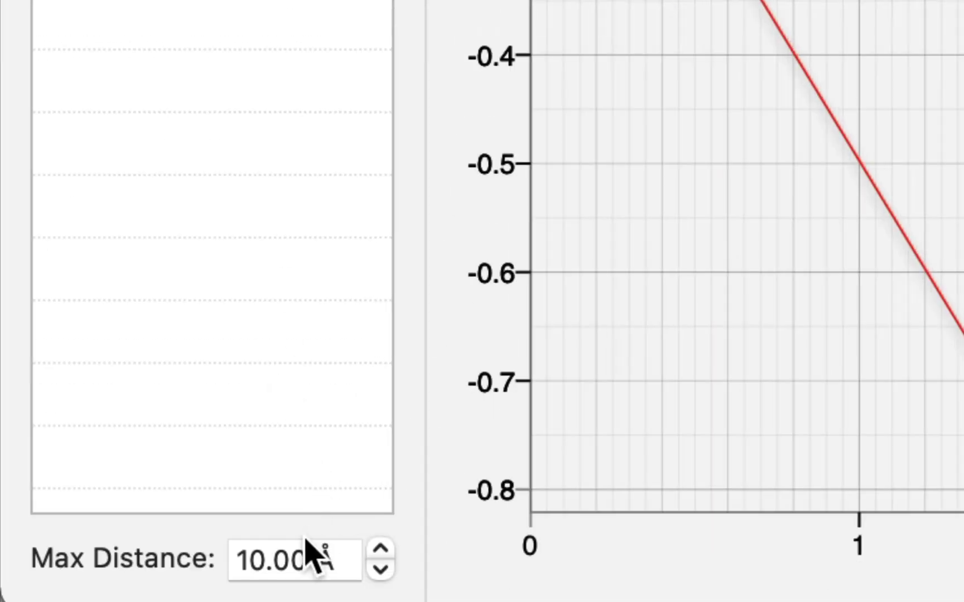
Step: Set the maximum plotted distance to 12 Å
click(275, 558)
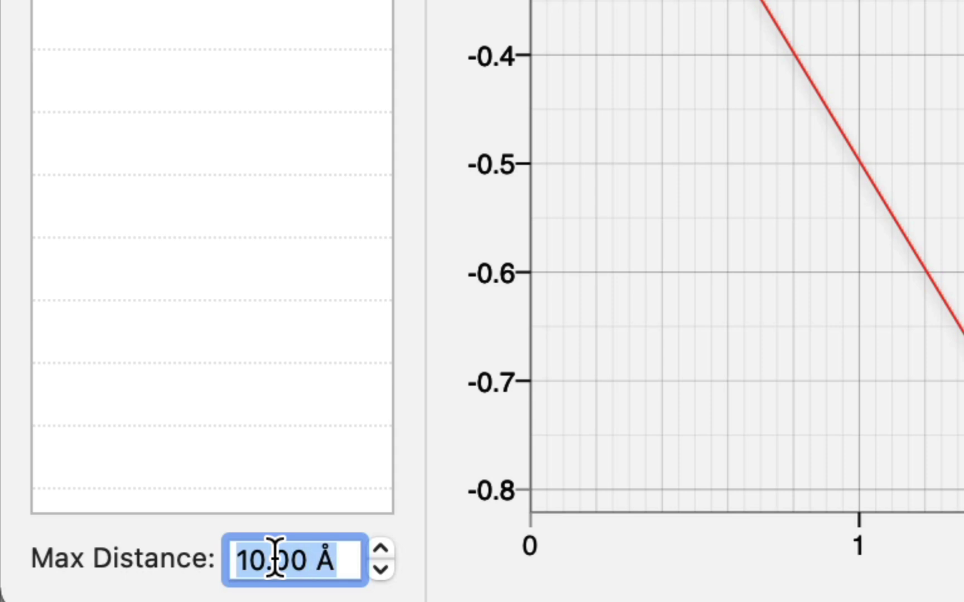
text(12)
key(Return)
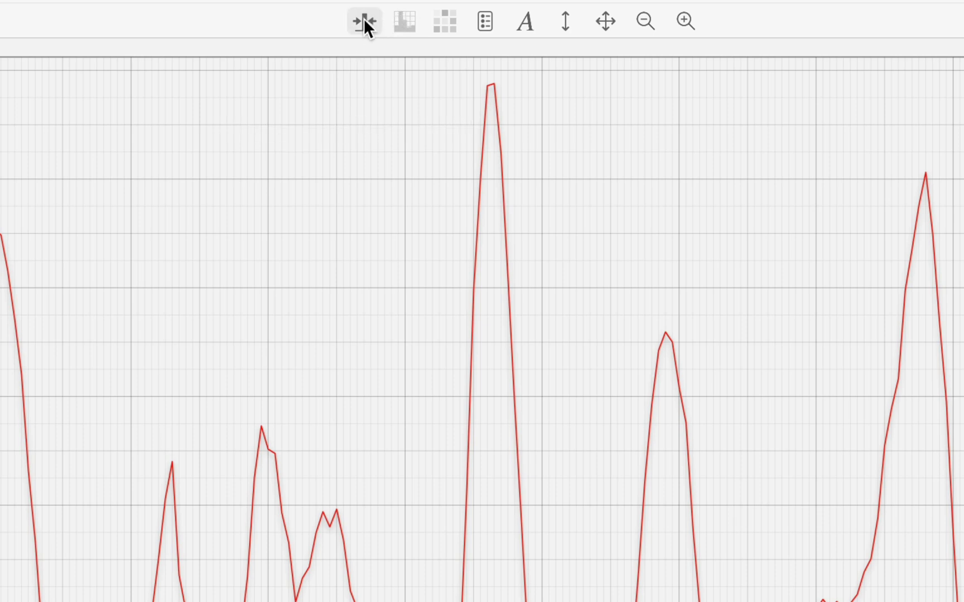
Step: Try coarser and finer bin sizes, then settle on the 0.02 Å preset
click(364, 21)
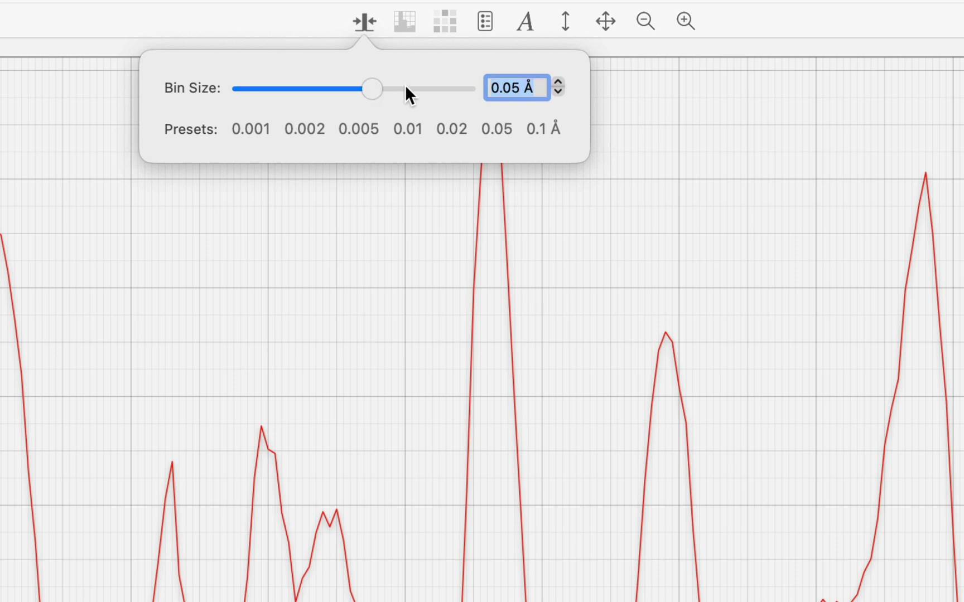
click(447, 93)
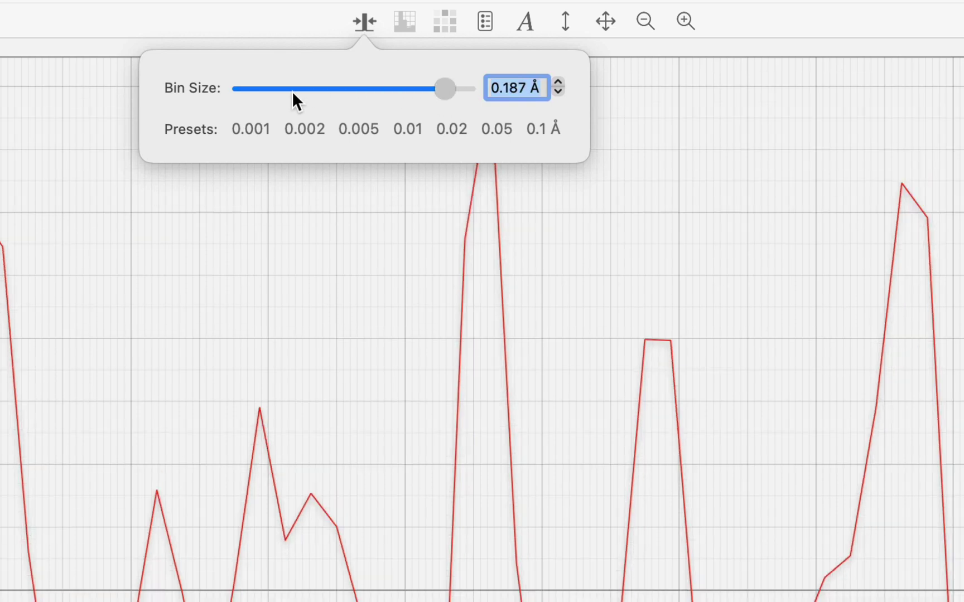
click(281, 87)
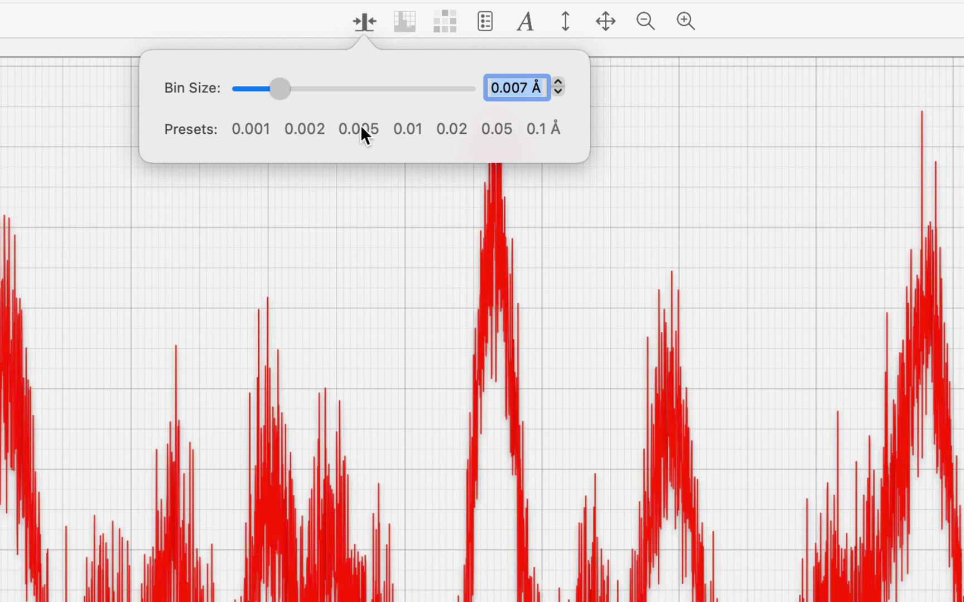
click(369, 126)
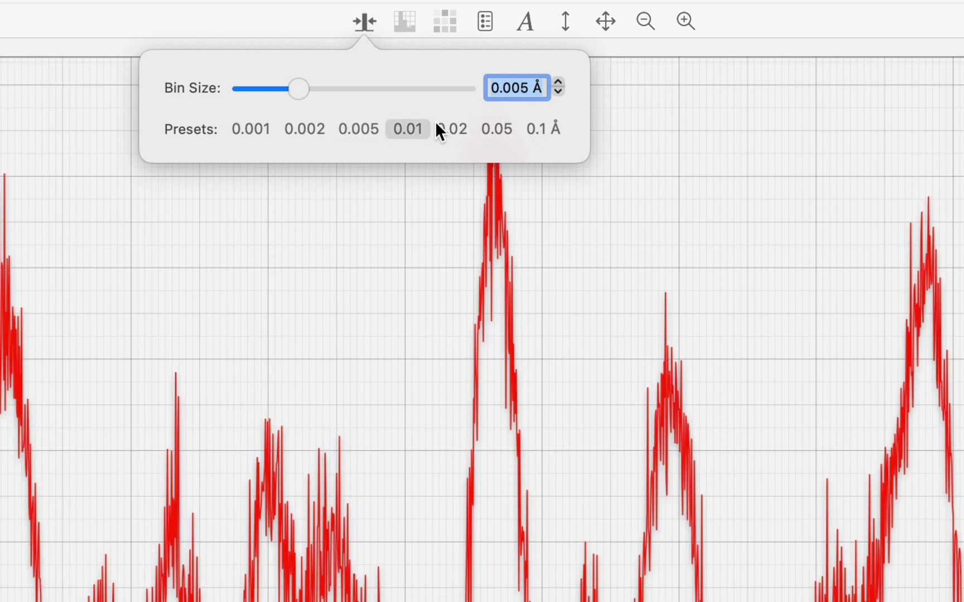
click(454, 129)
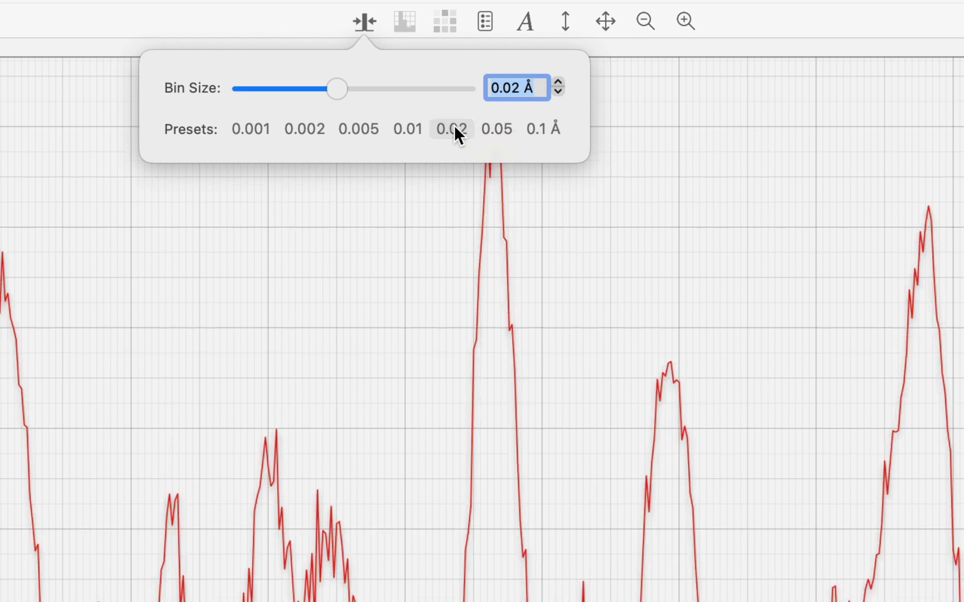
Step: Keep the line shadow and legend on, but hide the chart title and grid lines
click(483, 20)
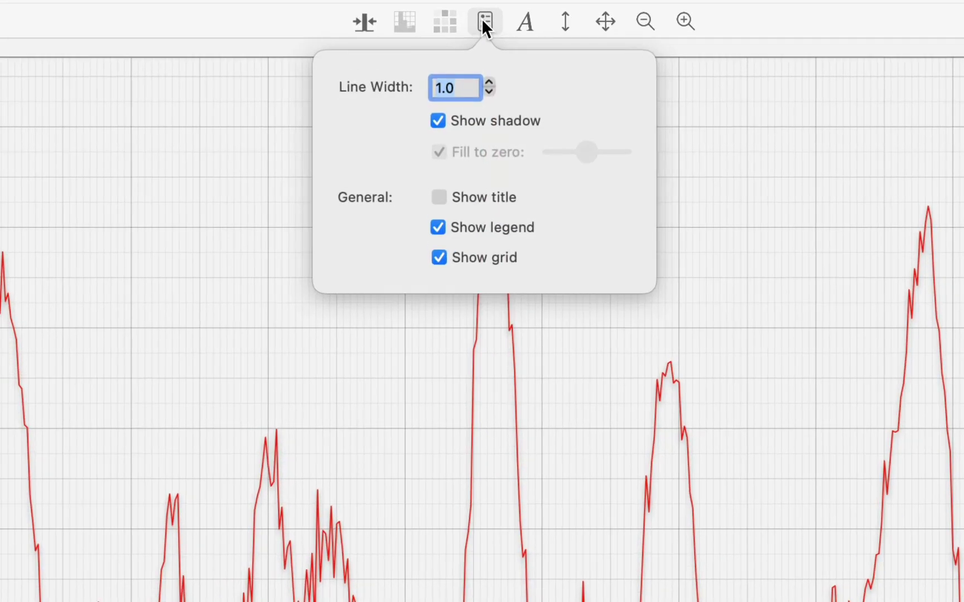
click(502, 121)
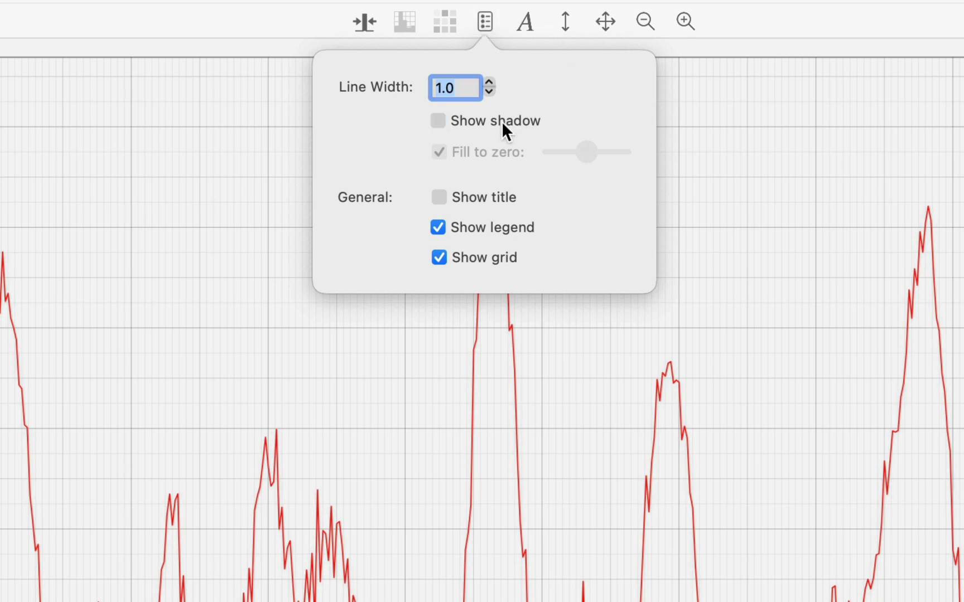
click(501, 121)
click(478, 198)
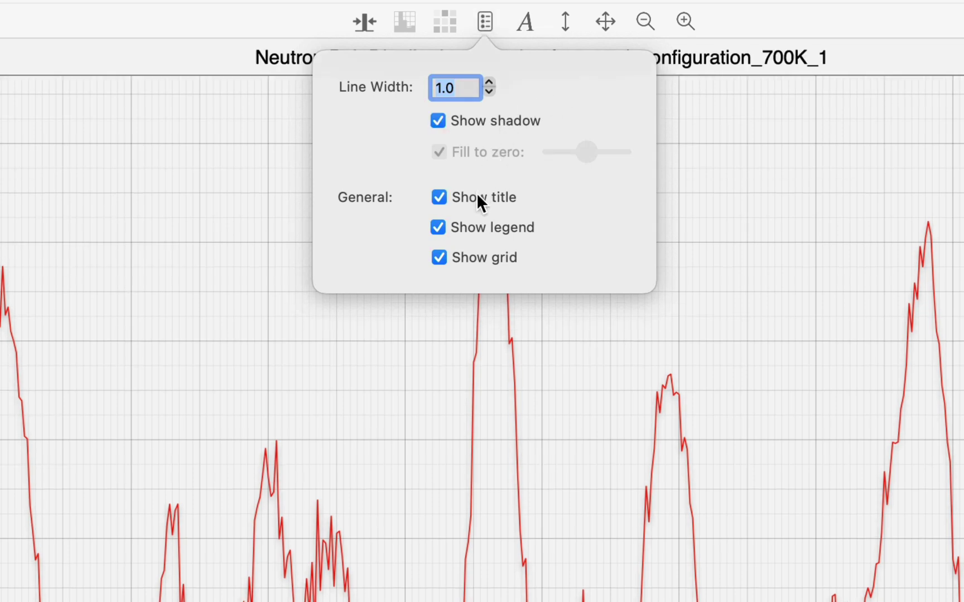
click(477, 195)
click(479, 226)
click(479, 226)
click(480, 254)
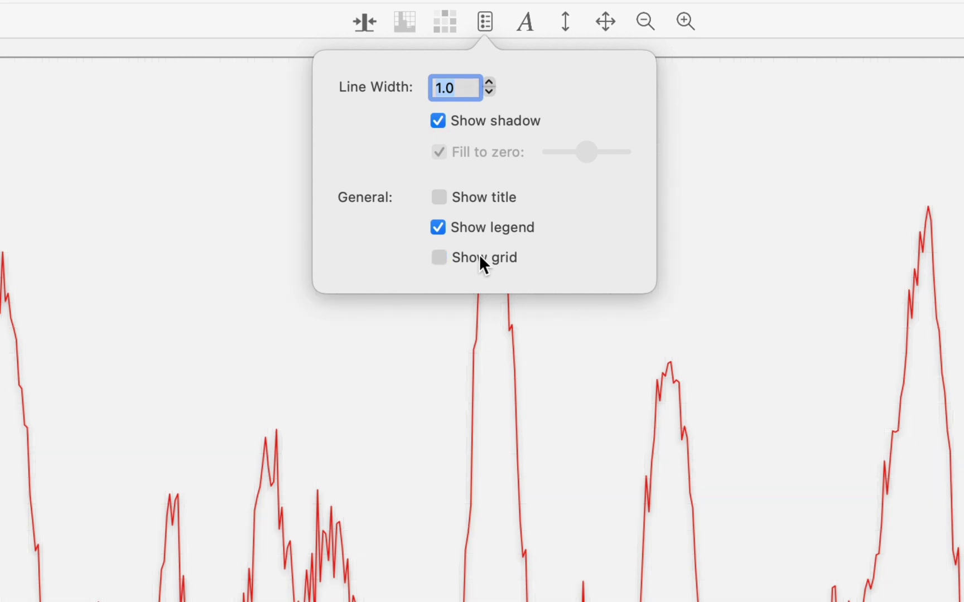
Step: Probe the D(r) peak near 4 Å with a distance marker, then remove the marker
click(498, 406)
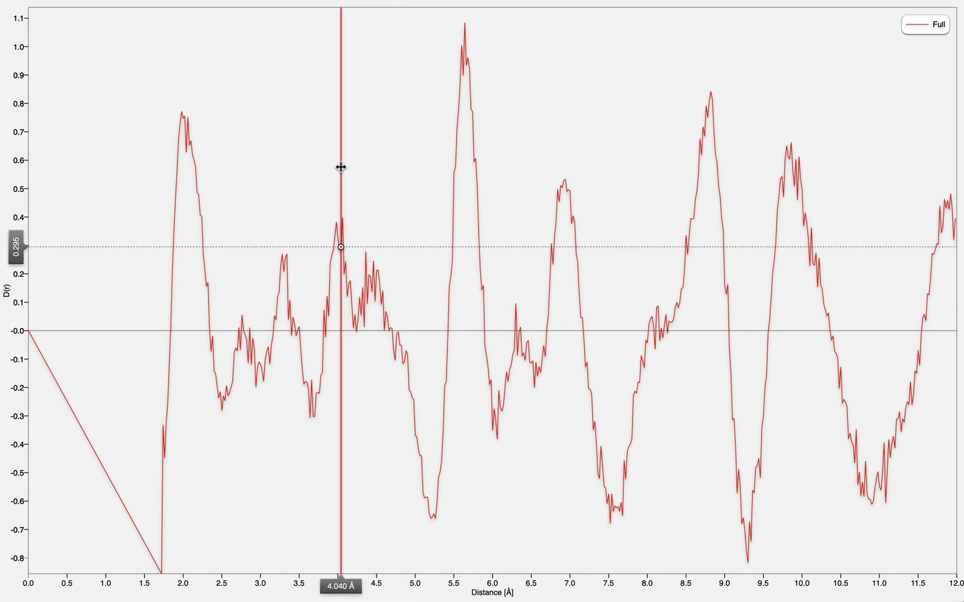
click(338, 166)
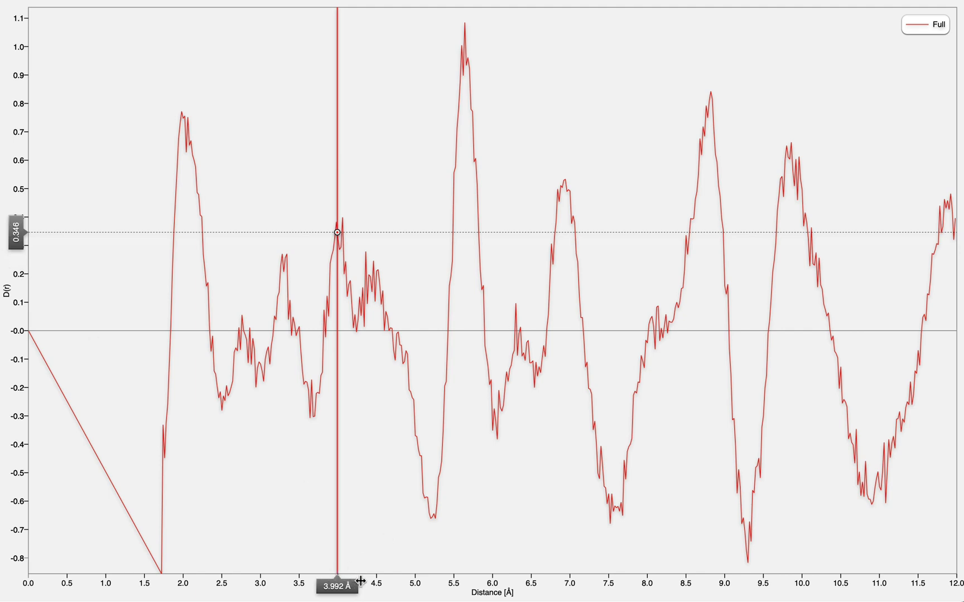
click(270, 107)
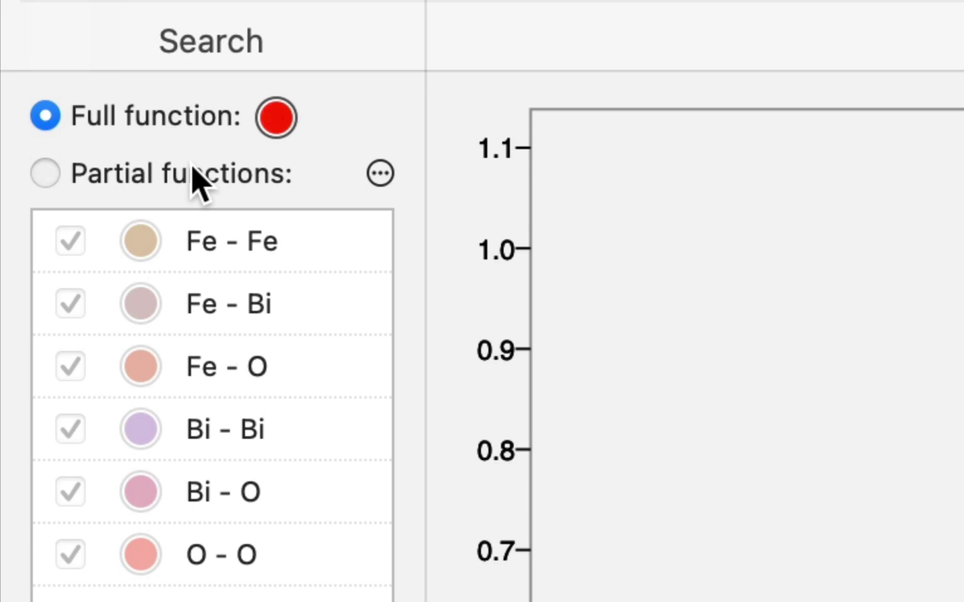
Step: Switch to partial functions, hiding Fe - Fe, Fe - O, Bi - Bi, Bi - O and O - O to leave Fe - Bi
click(195, 178)
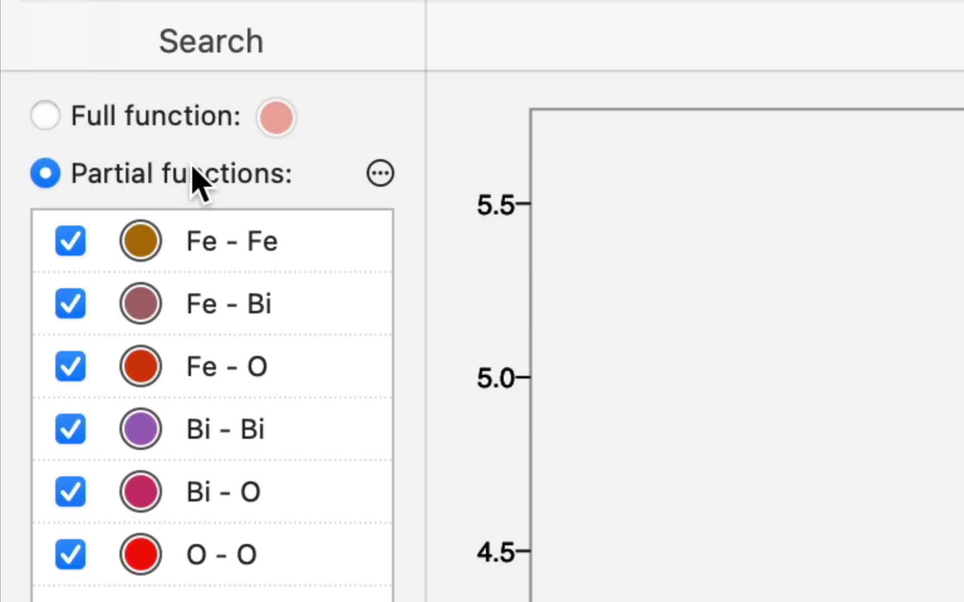
click(72, 240)
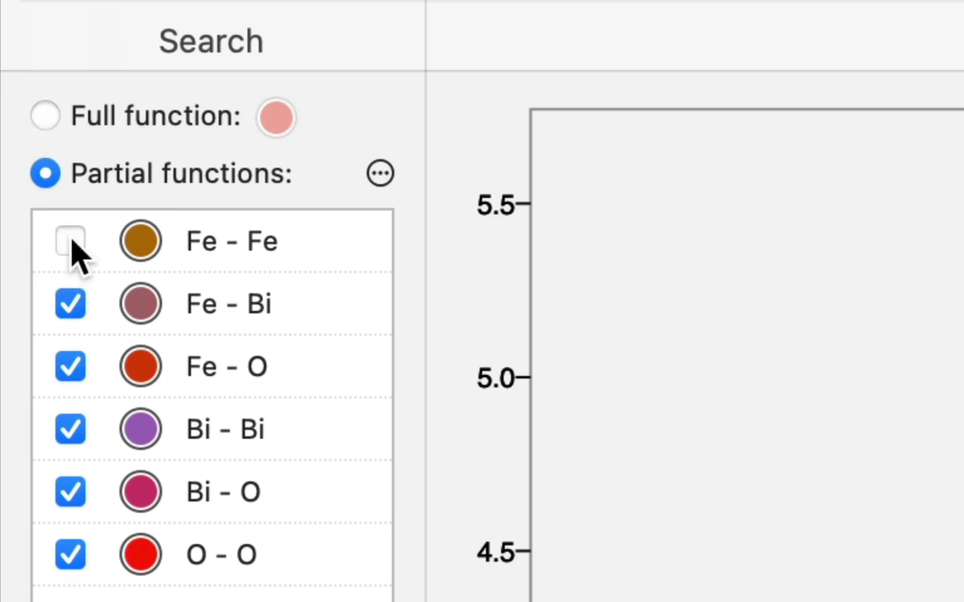
click(216, 375)
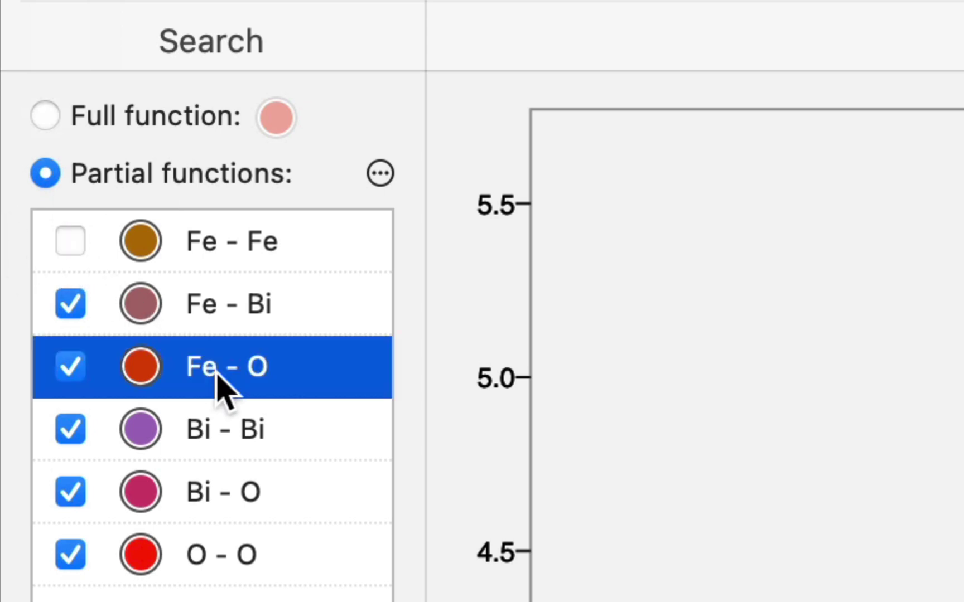
shift+click(245, 561)
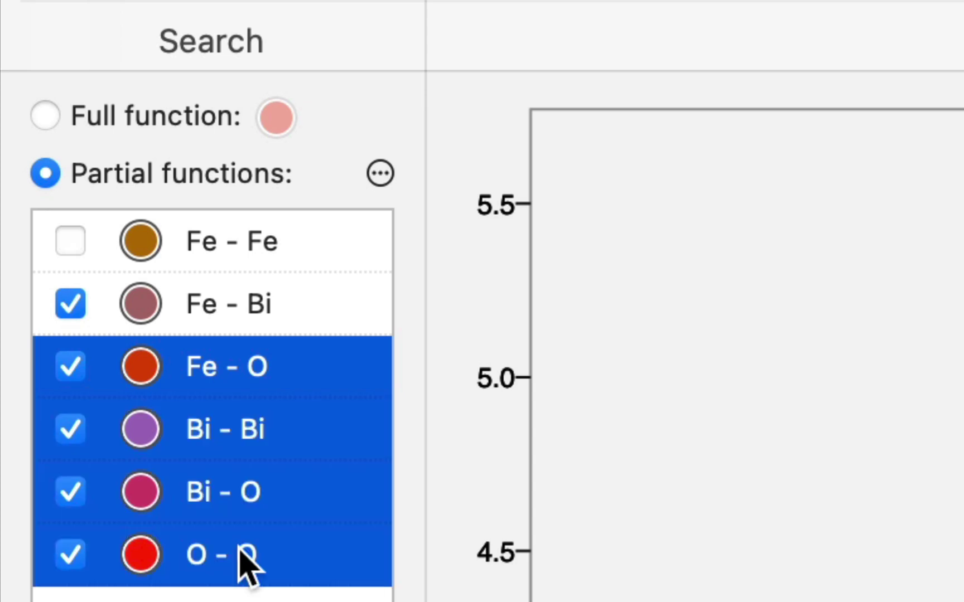
click(71, 557)
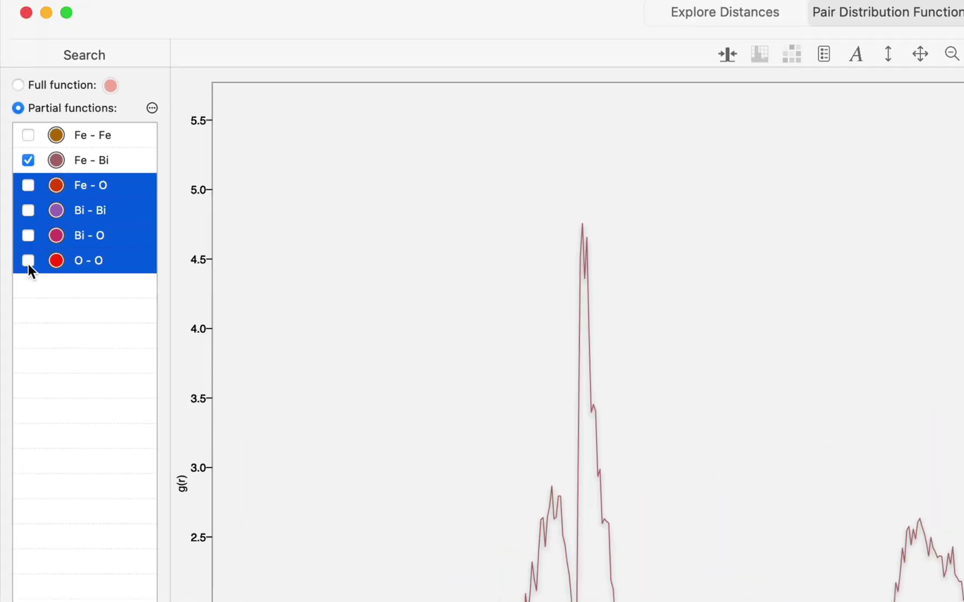
click(245, 312)
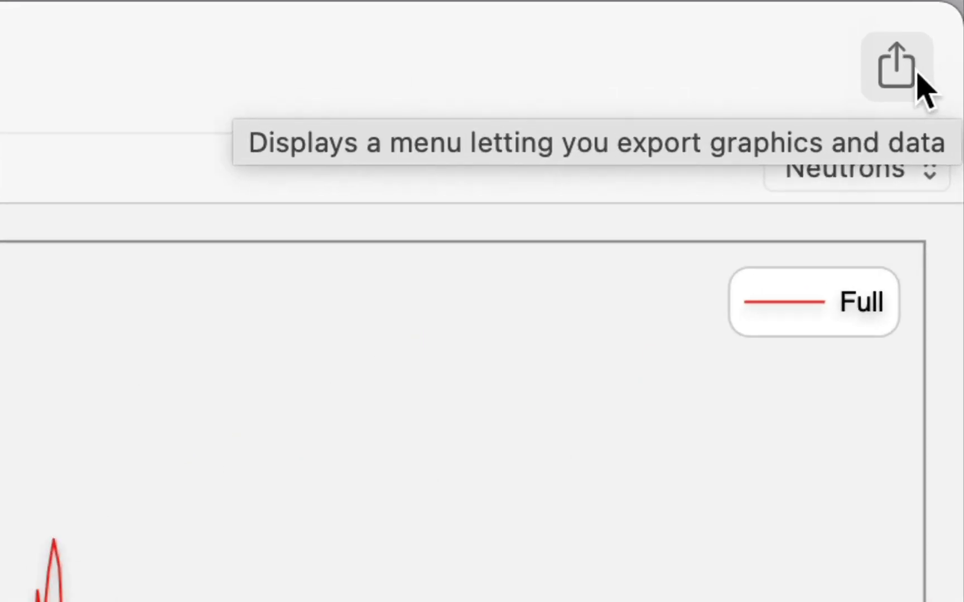
Step: Export the pair distribution graph as a PDF to the Desktop
click(897, 67)
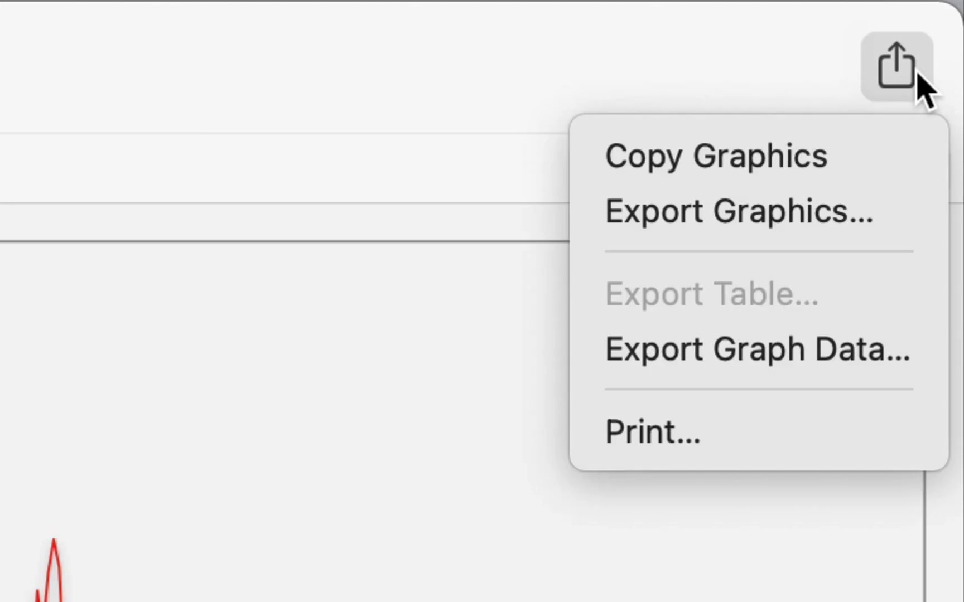
click(848, 229)
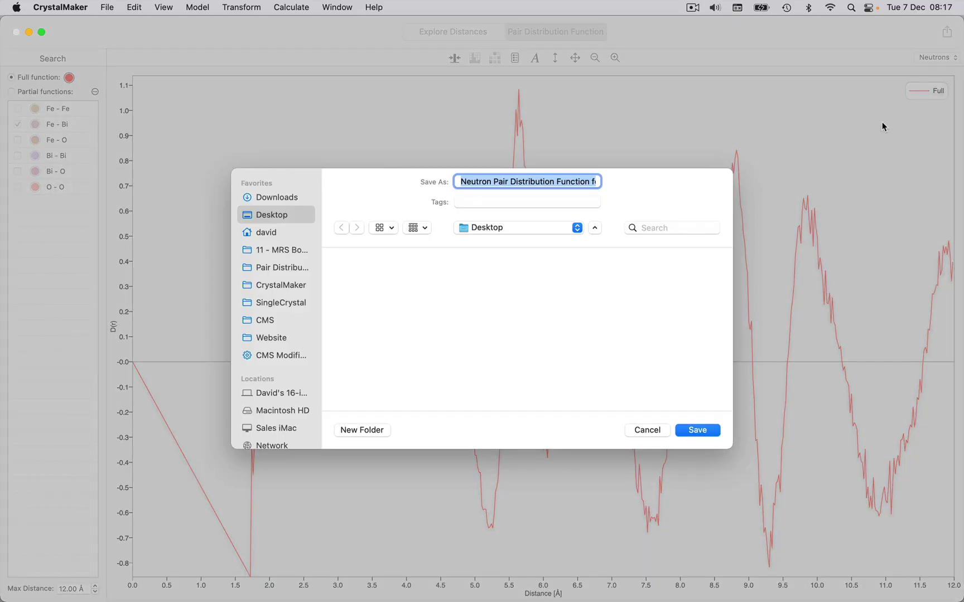
click(718, 431)
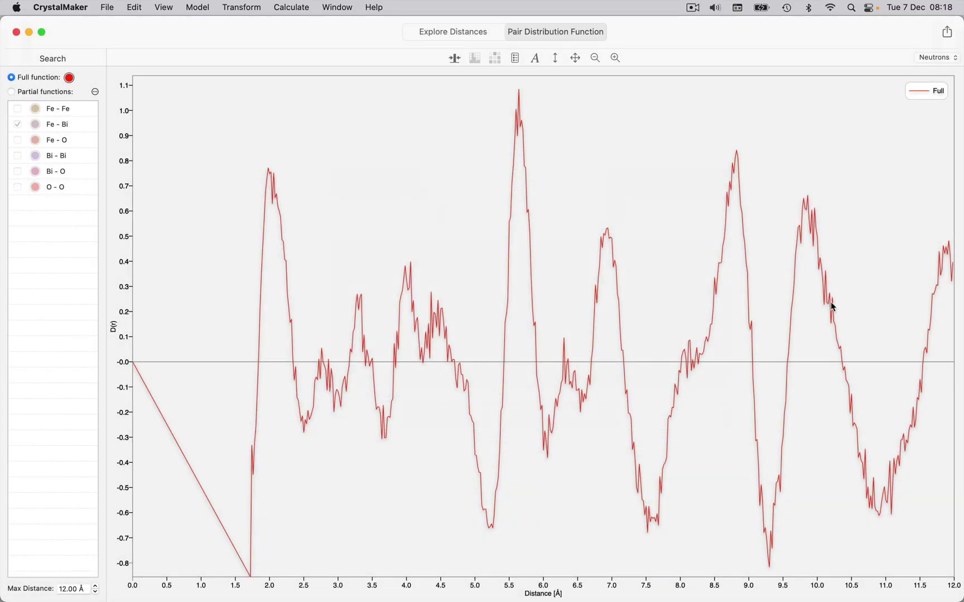
Step: Open 'Neutron Pair Distribution Function for saved_configuration_700K_1.pdf' from the Desktop in Preview
key(super+h)
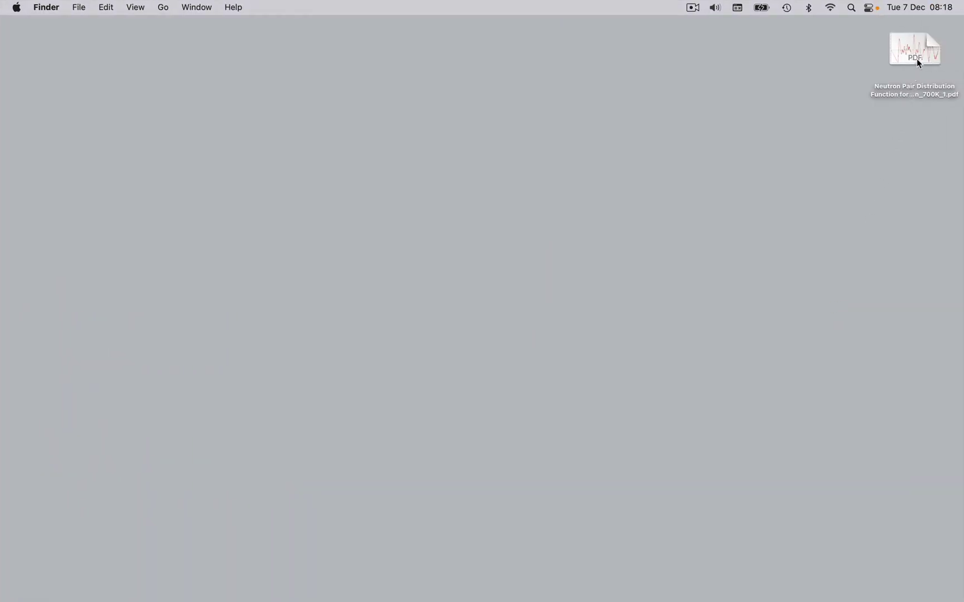
click(920, 54)
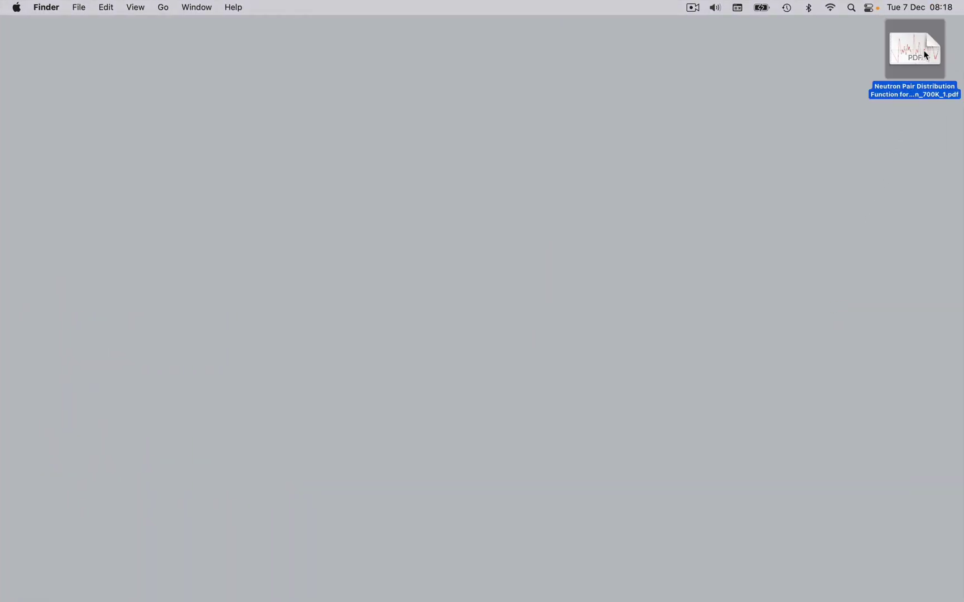
double_click(925, 54)
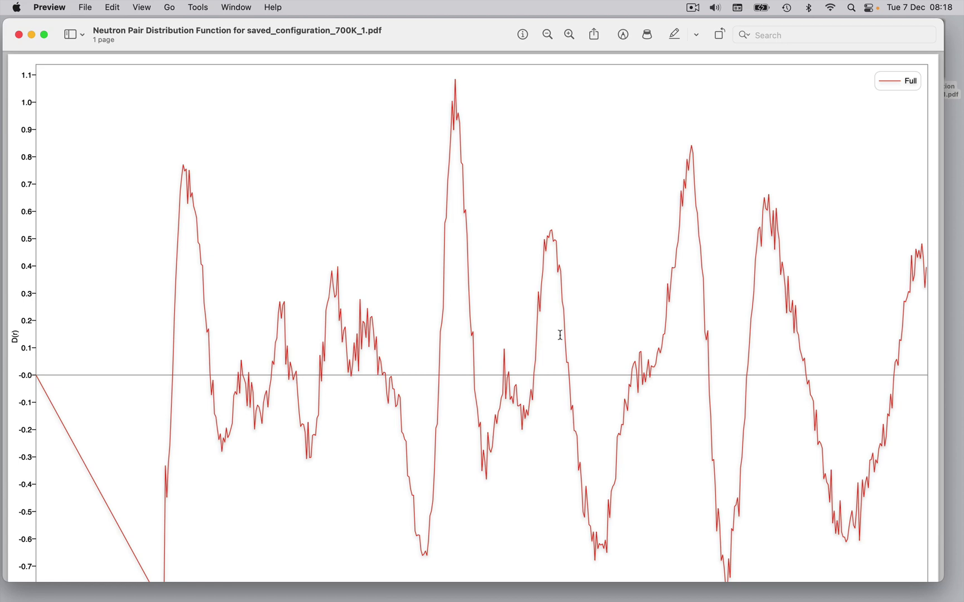
scroll(560, 336, up, 5)
scroll(560, 335, down, 5)
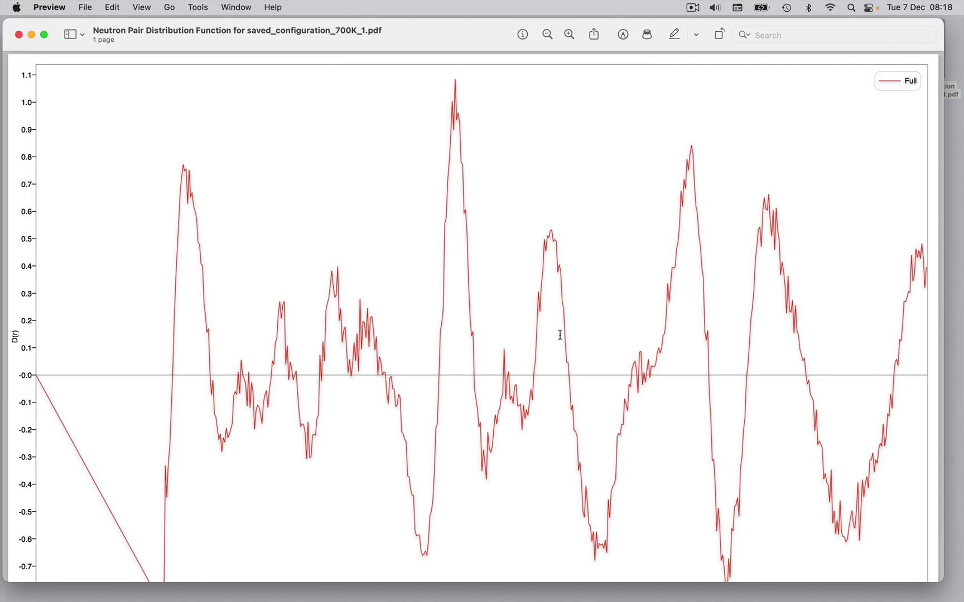